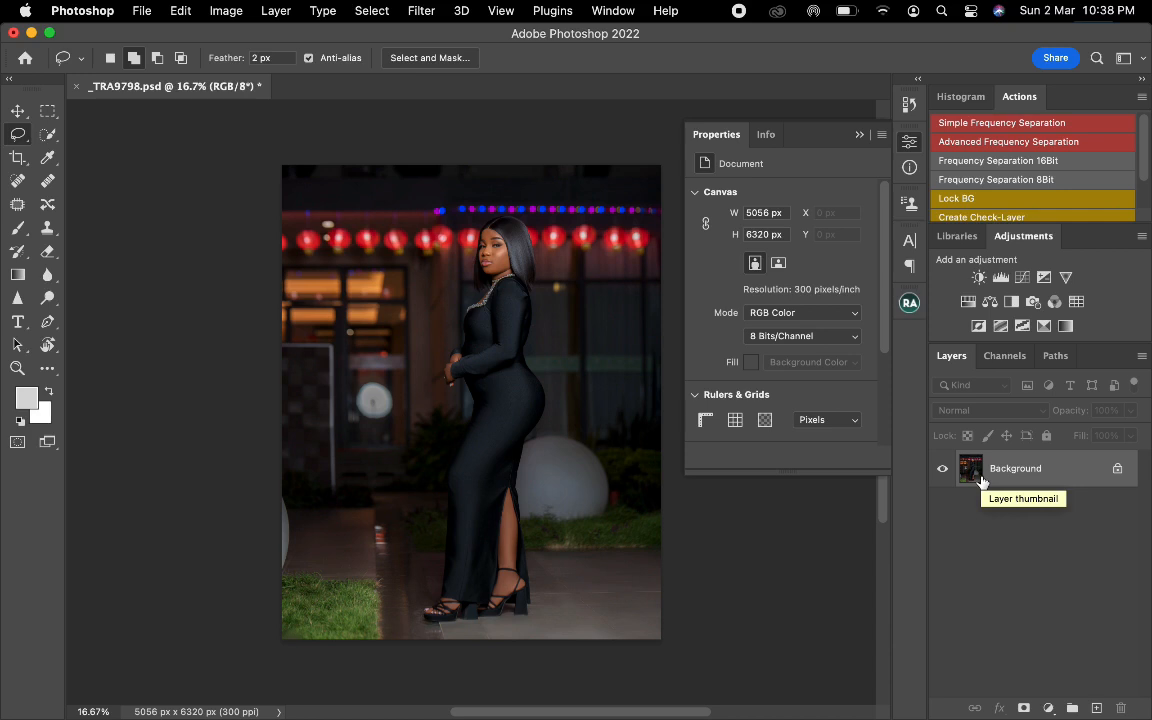
Duplicate the Background layer and open the Camera Raw Filter on the copy.
{"action": "key", "text": "super+j"}
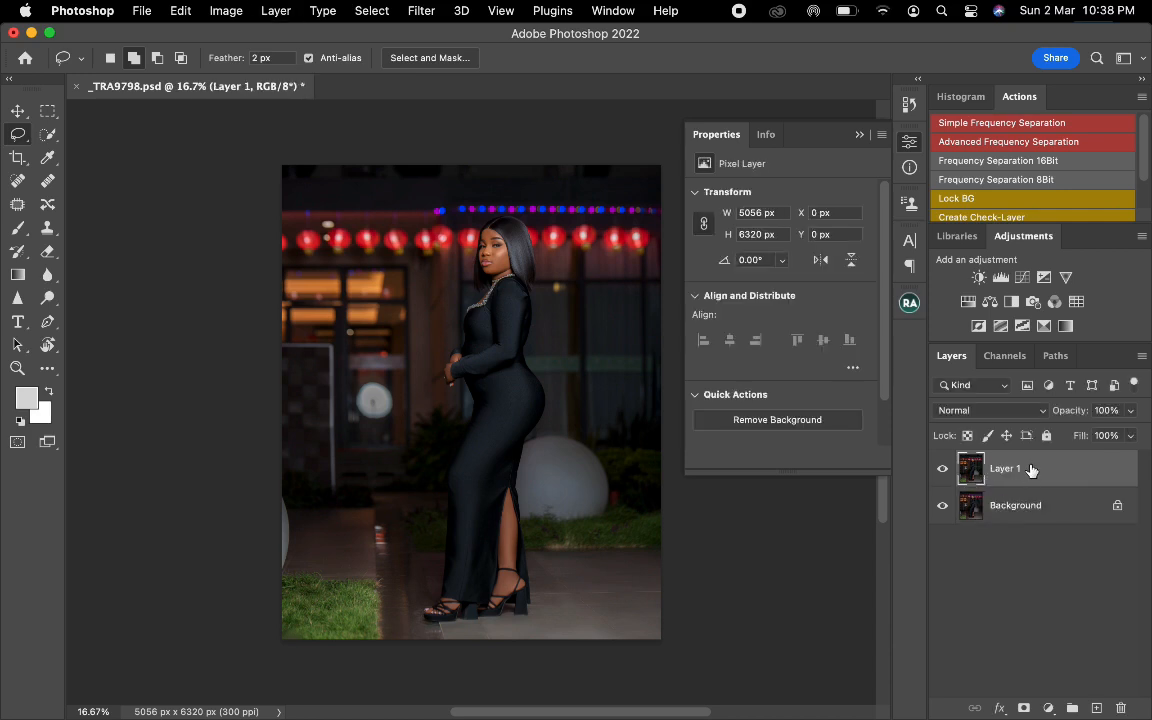
{"action": "left_click", "coordinate": [421, 11]}
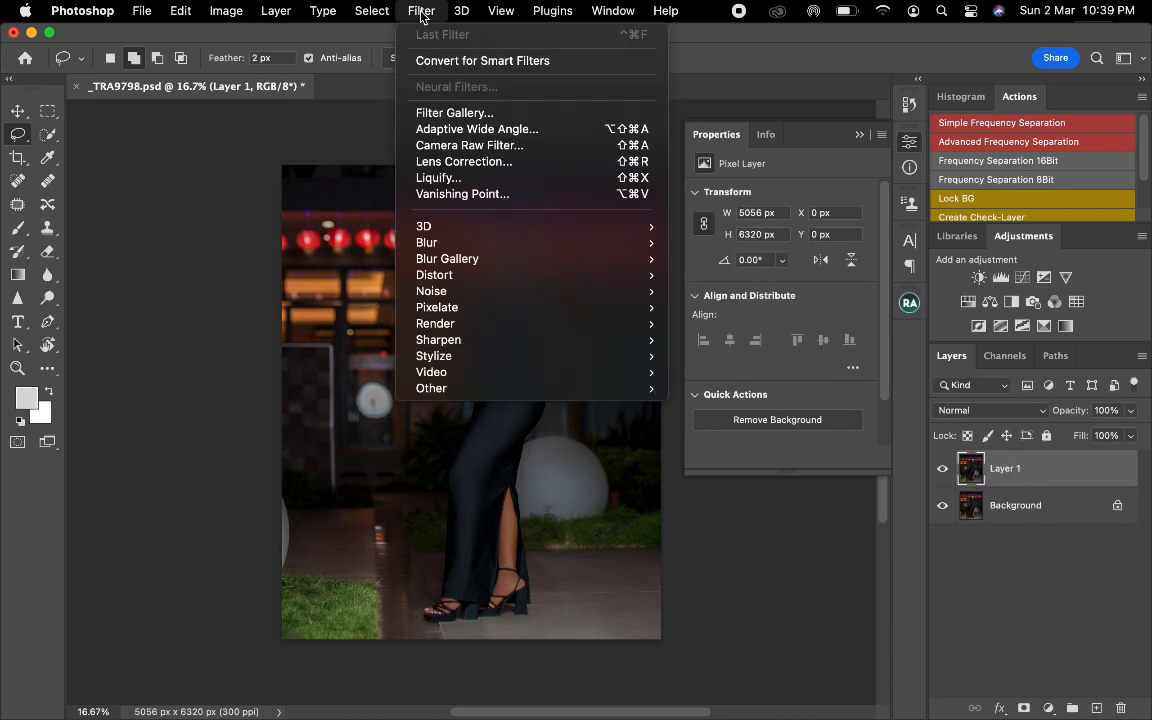
{"action": "left_click", "coordinate": [463, 147]}
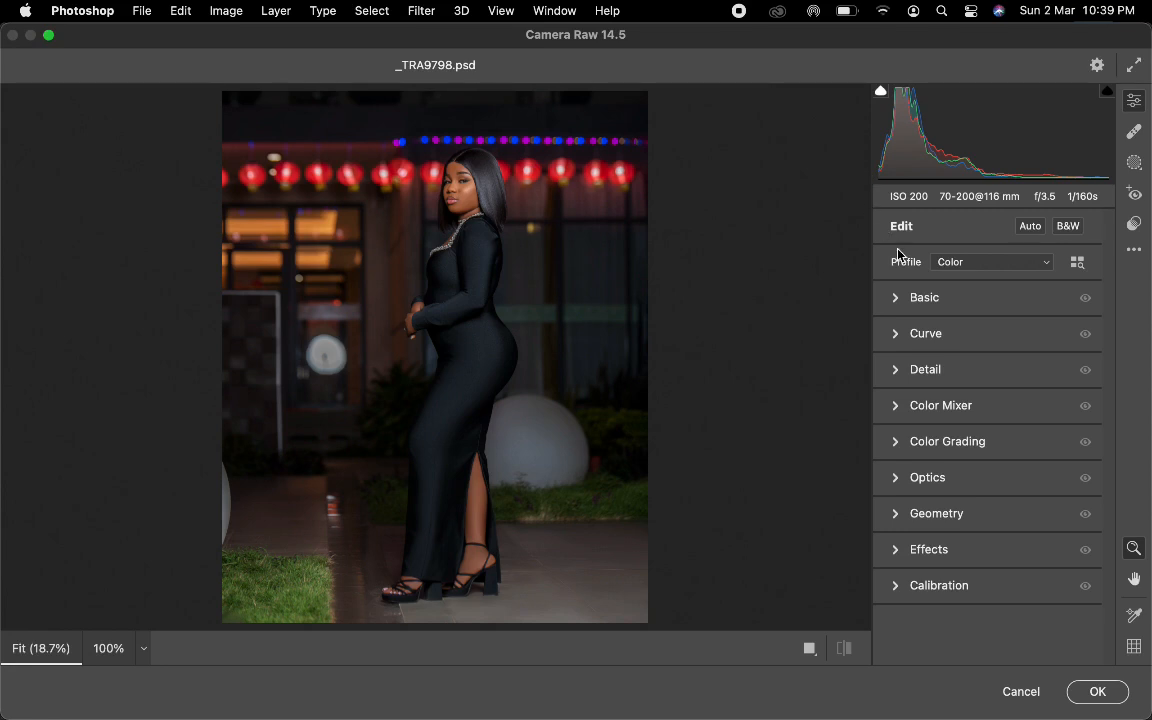
In the Basic adjustments, set Exposure to +0.20, Contrast to +10, Highlights to -20, Shadows to +15 and Whites to +4.
{"action": "left_click", "coordinate": [900, 303]}
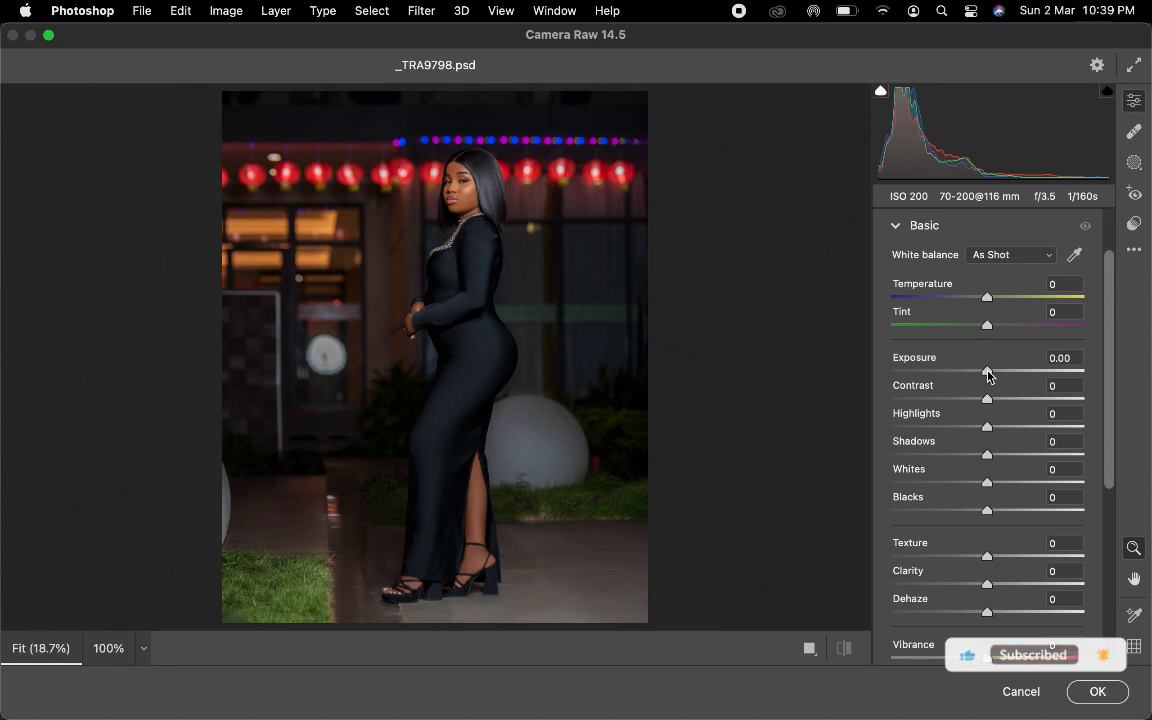
{"action": "left_click_drag", "start_coordinate": [985, 374], "coordinate": [991, 372]}
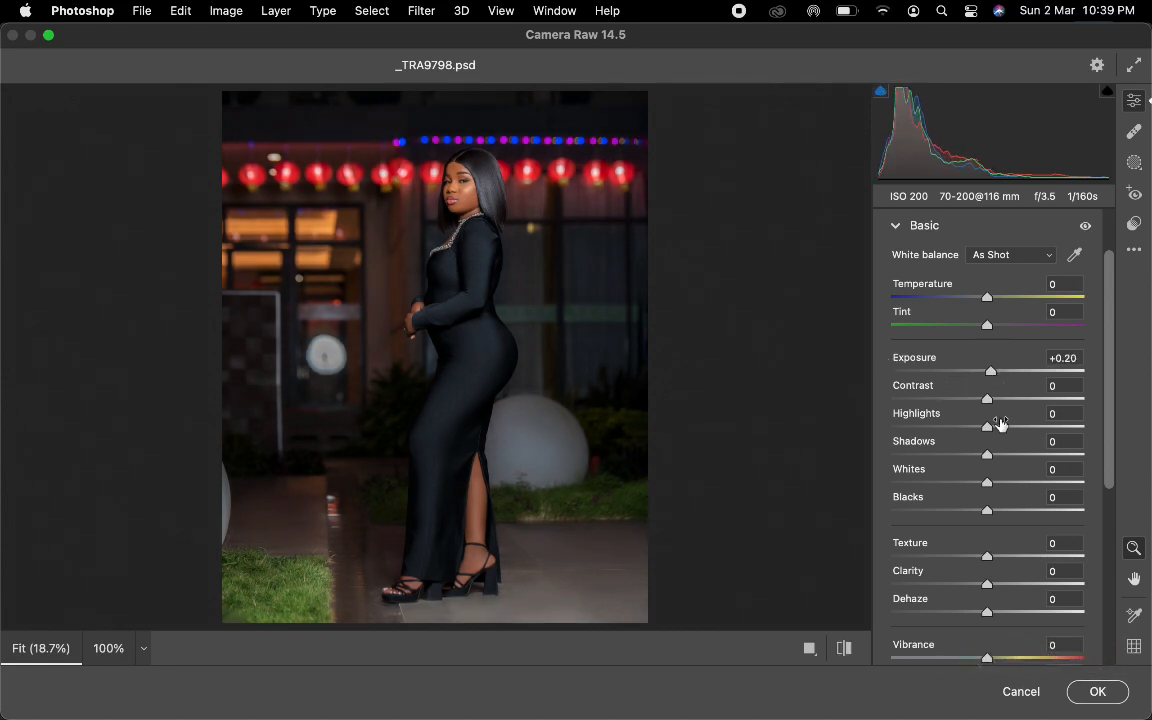
{"action": "left_click_drag", "start_coordinate": [986, 398], "coordinate": [999, 401]}
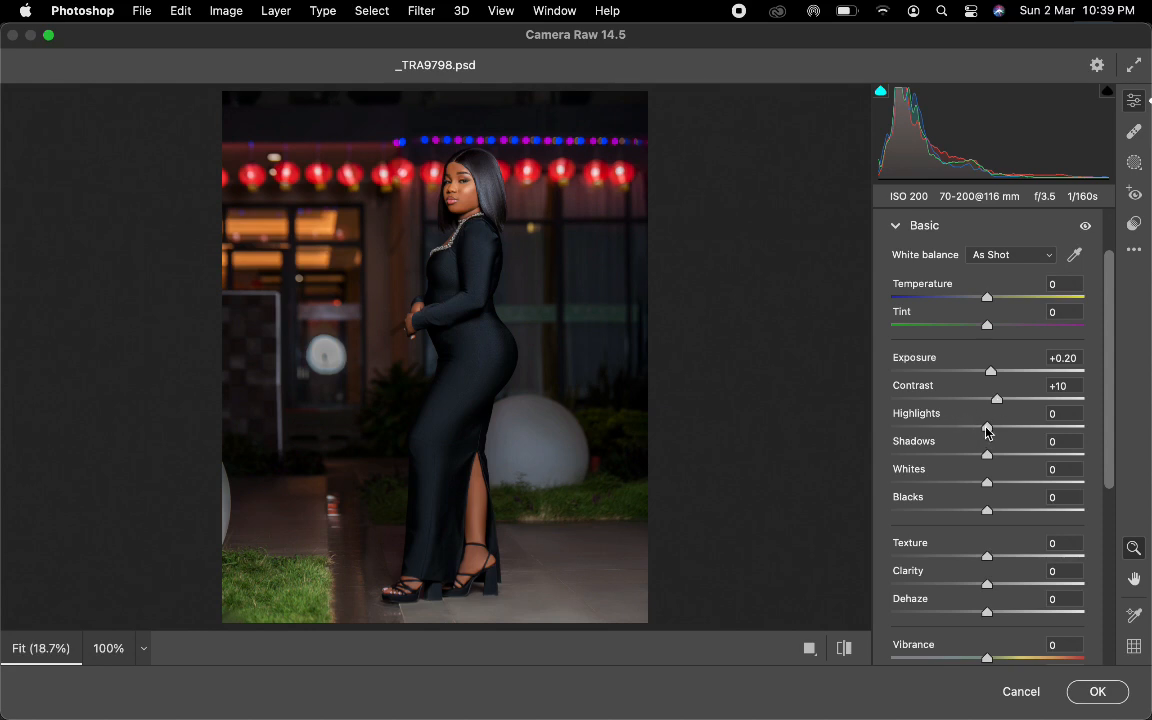
{"action": "left_click_drag", "start_coordinate": [987, 430], "coordinate": [968, 432]}
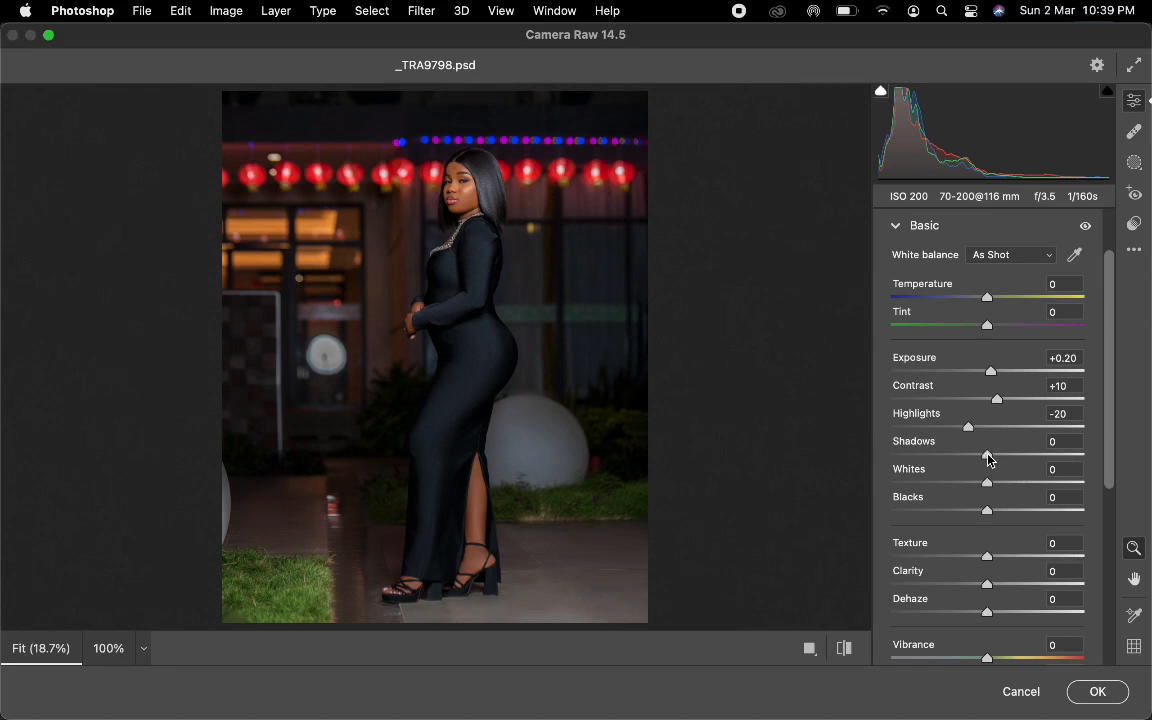
{"action": "mouse_move", "coordinate": [988, 459]}
{"action": "left_mouse_down"}
{"action": "mouse_move", "coordinate": [877, 464]}
{"action": "mouse_move", "coordinate": [1004, 467]}
{"action": "left_mouse_up"}
{"action": "left_click_drag", "start_coordinate": [988, 486], "coordinate": [993, 489]}
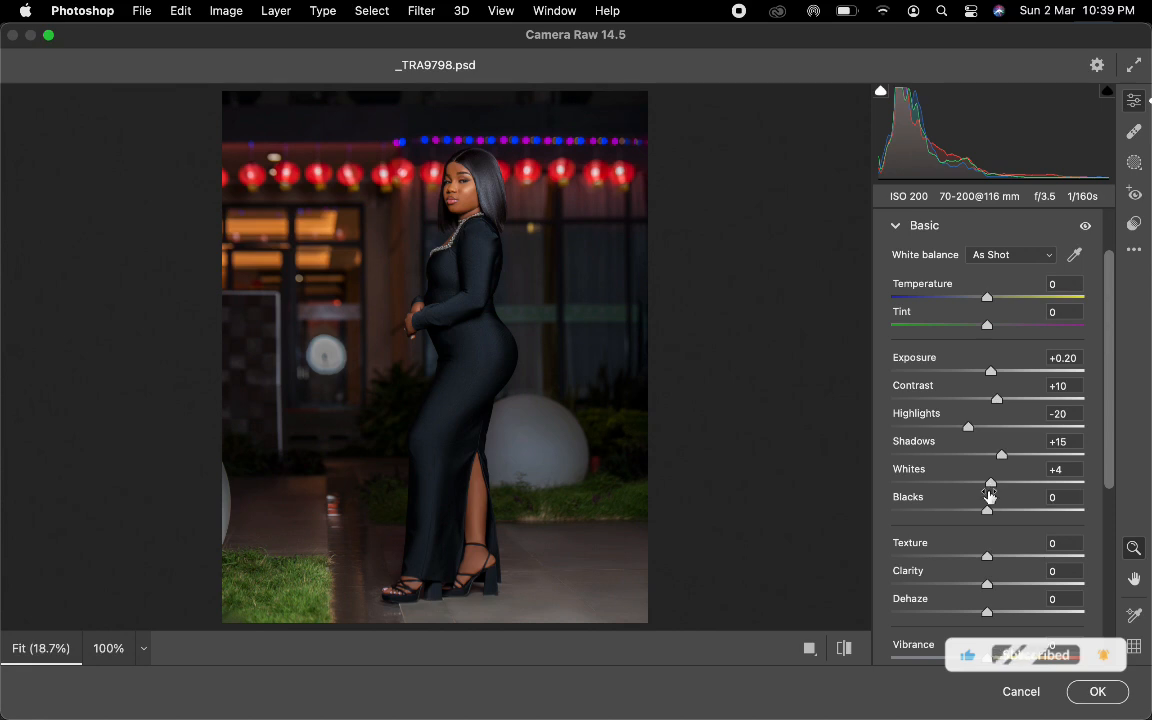
Deepen the dark tones with Blacks at -6 and set Clarity to +10 in the Basic adjustments.
{"action": "left_click_drag", "start_coordinate": [987, 513], "coordinate": [979, 513]}
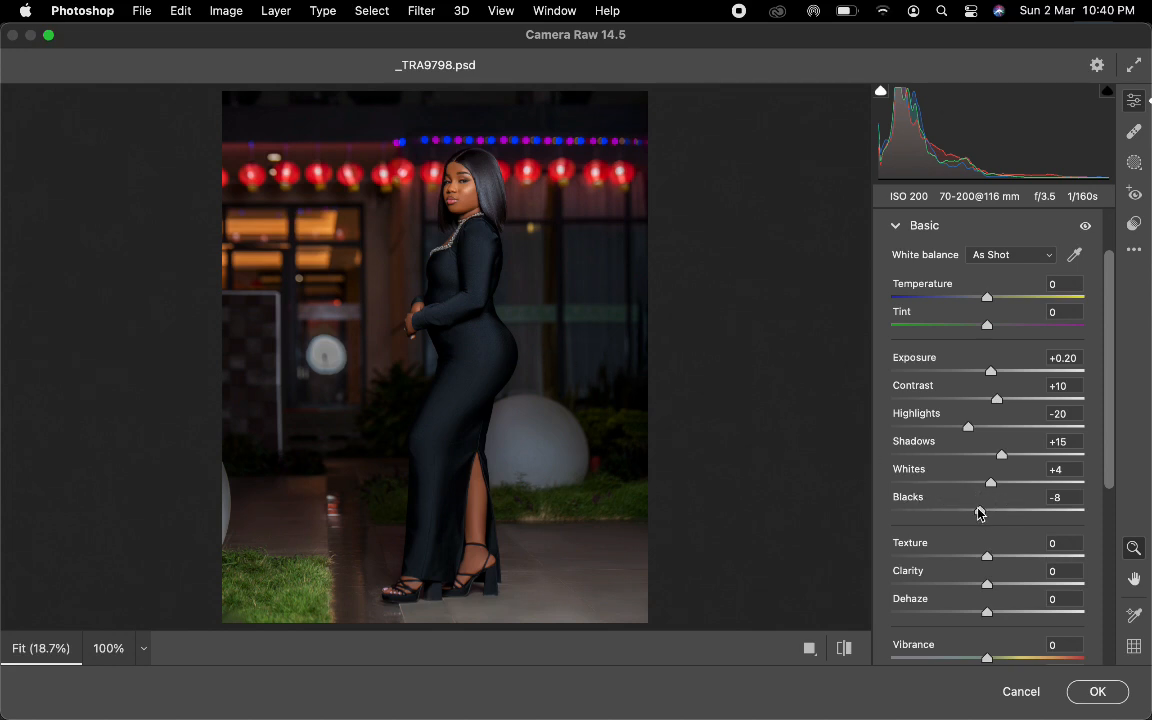
{"action": "left_click_drag", "start_coordinate": [979, 513], "coordinate": [835, 525]}
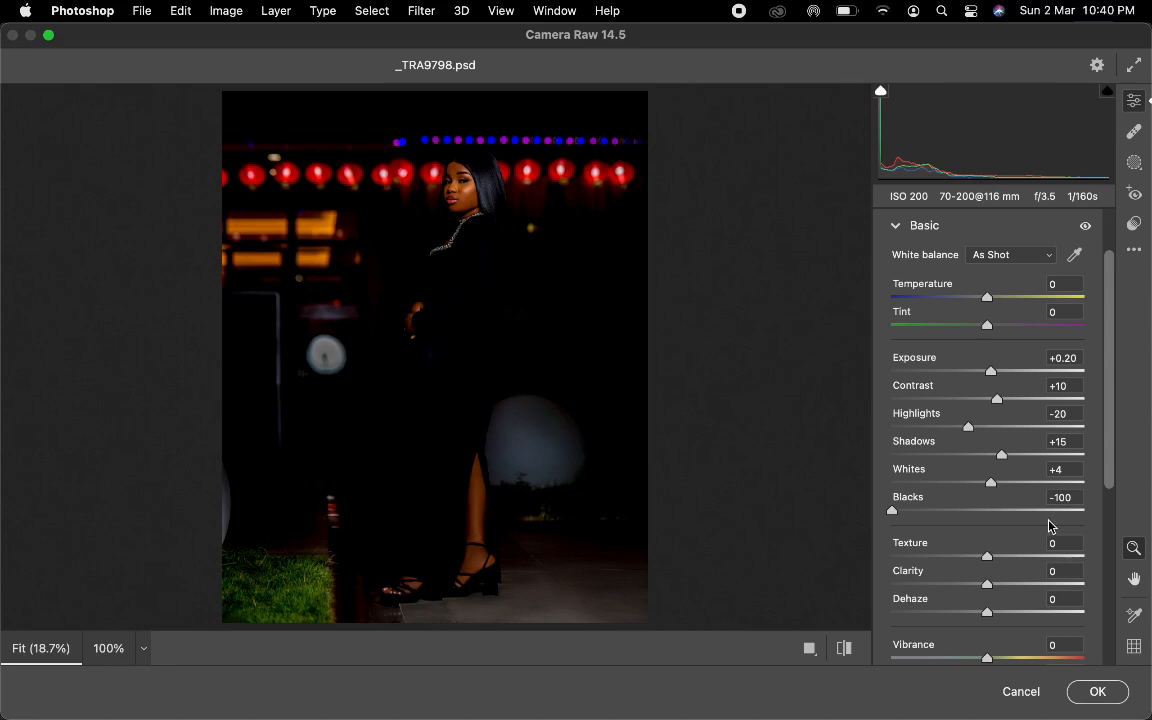
{"action": "left_click", "coordinate": [1068, 500]}
{"action": "type", "text": "-5"}
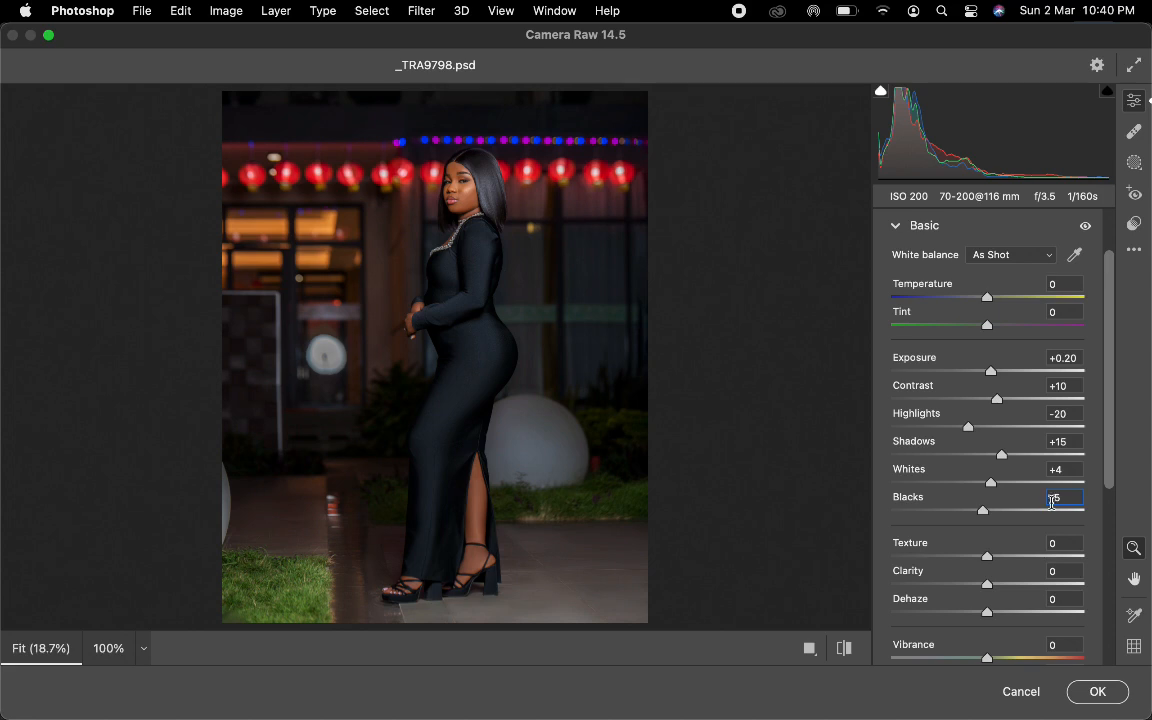
{"action": "left_click", "coordinate": [980, 513]}
{"action": "left_click_drag", "start_coordinate": [988, 586], "coordinate": [999, 591]}
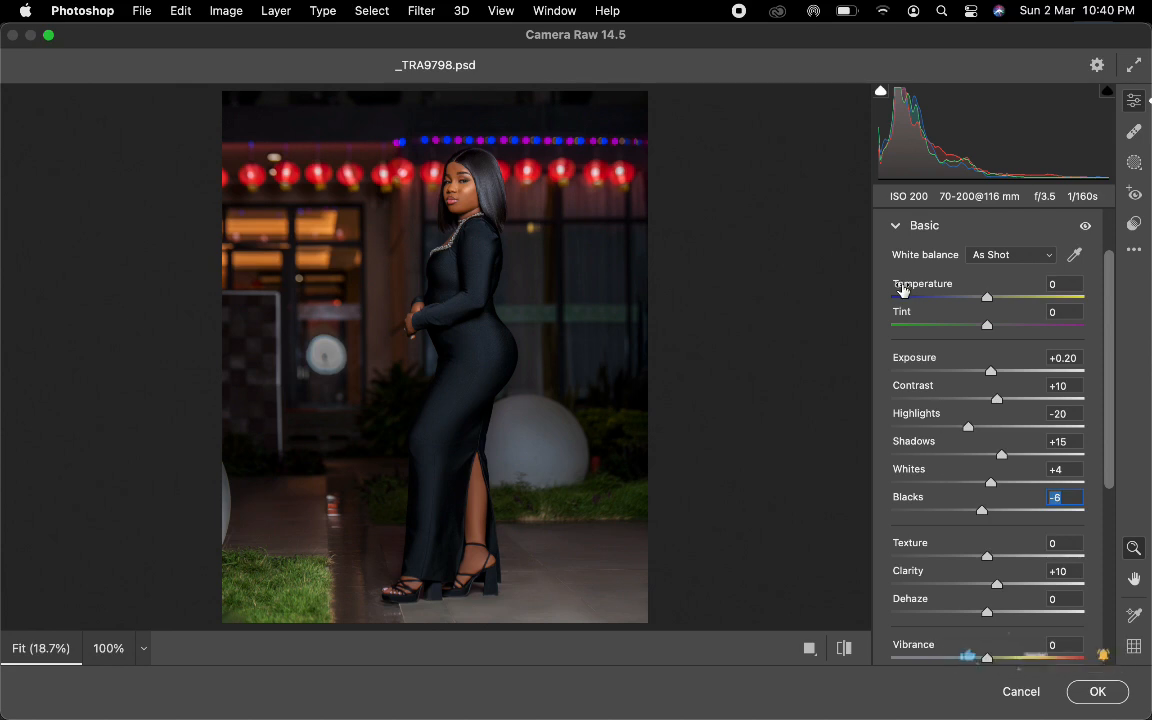
{"action": "left_click", "coordinate": [896, 226]}
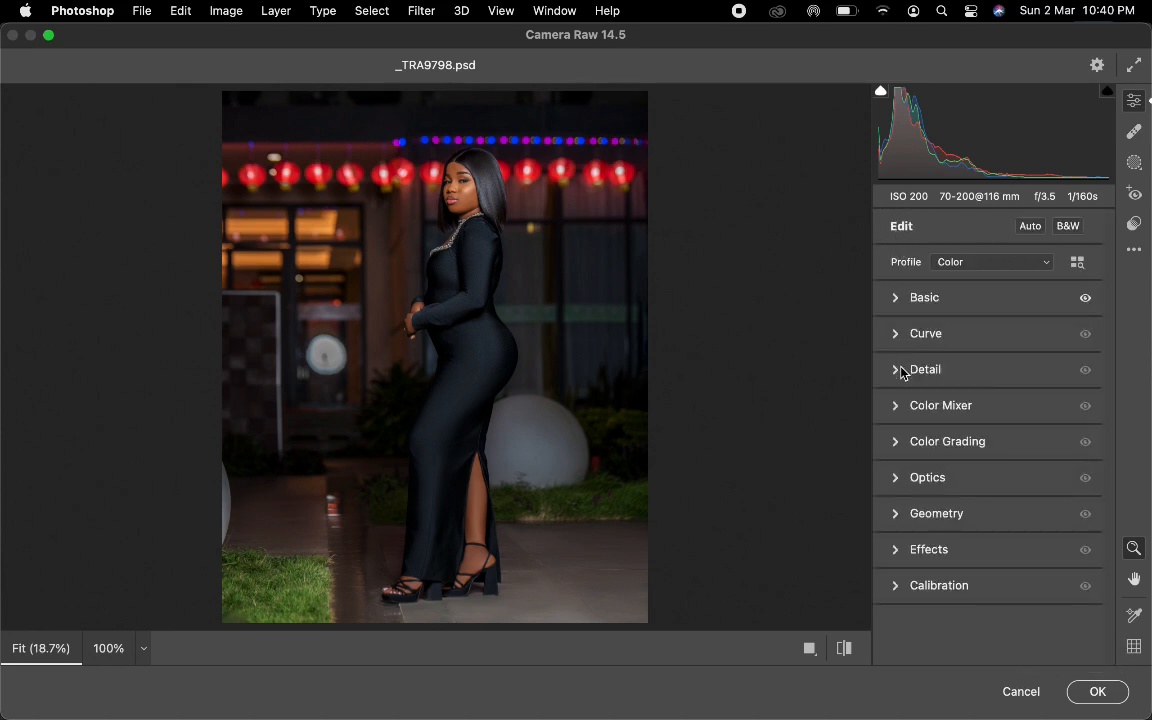
Set the Oranges saturation to +4 in the Color Mixer to enrich the skin tone.
{"action": "left_click", "coordinate": [896, 406]}
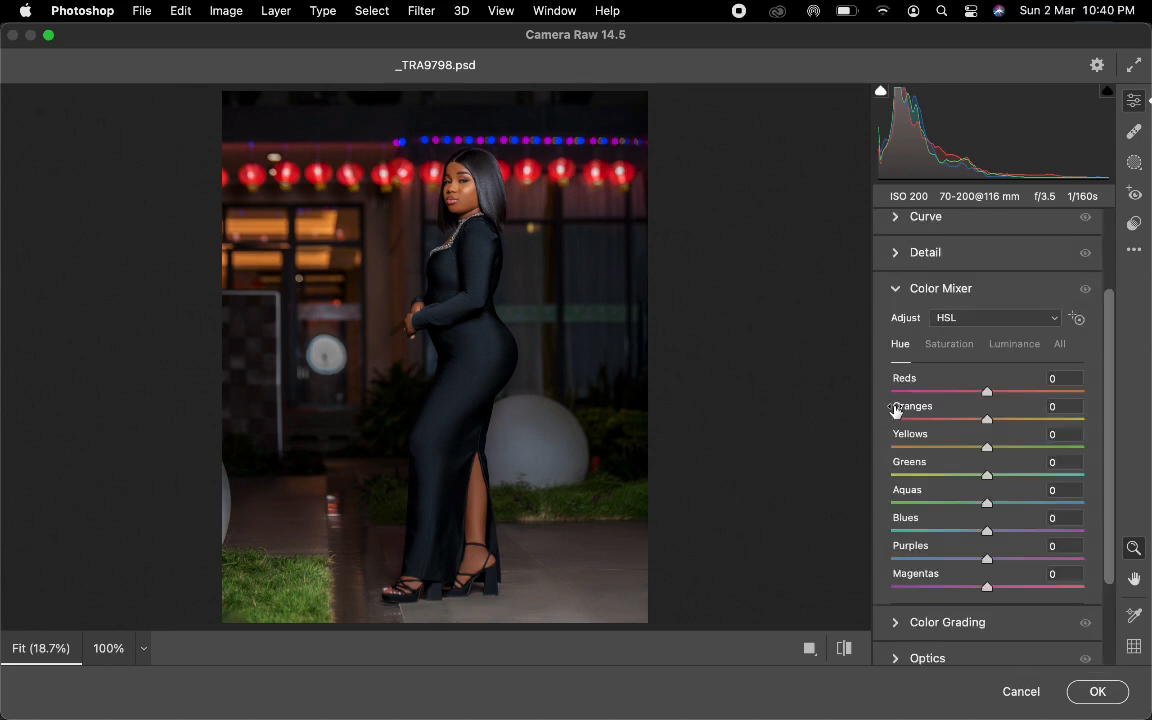
{"action": "left_click", "coordinate": [940, 345]}
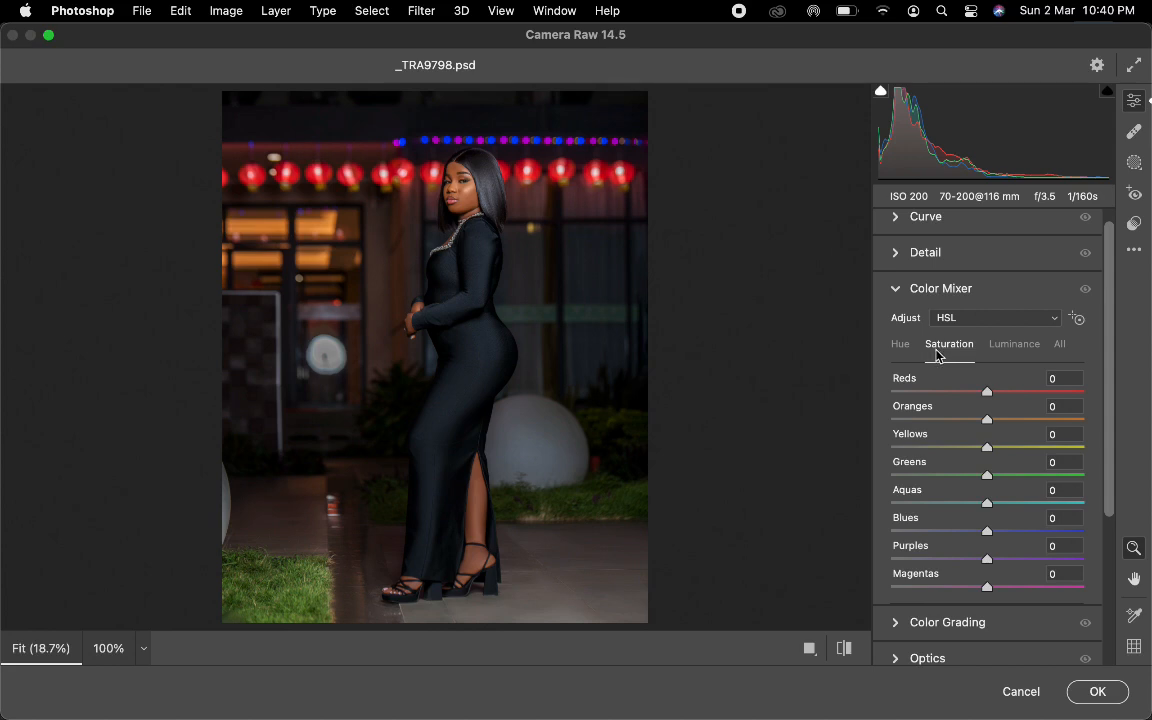
{"action": "left_click_drag", "start_coordinate": [985, 425], "coordinate": [951, 442]}
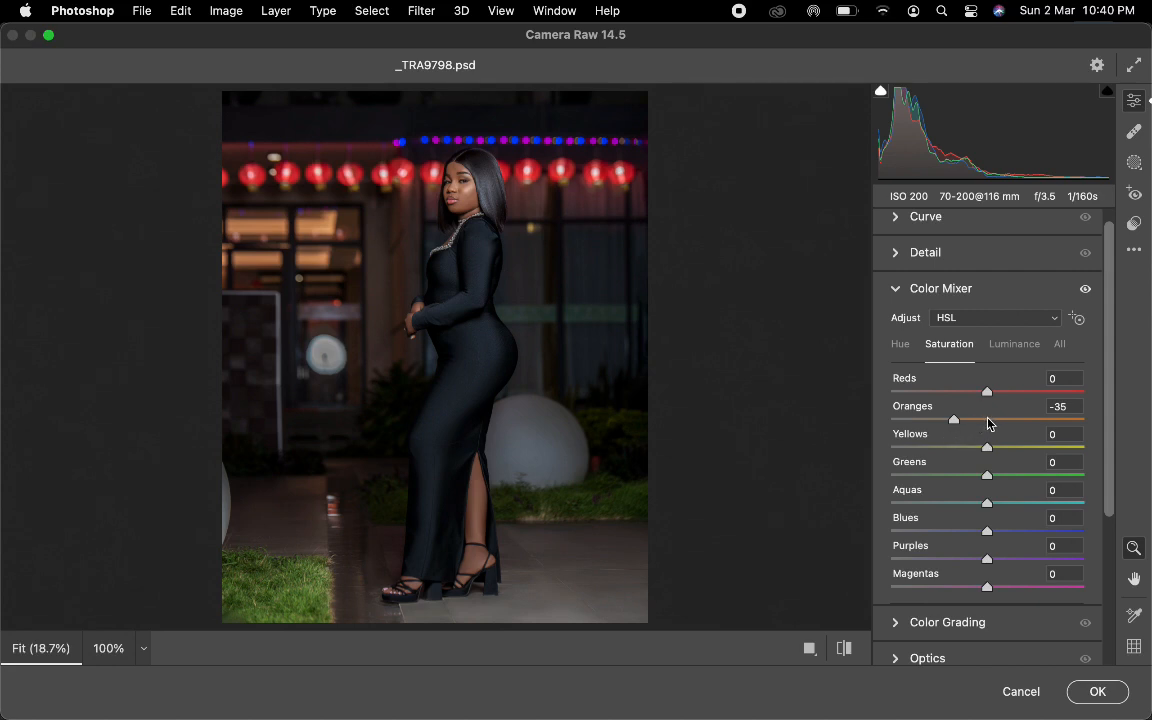
{"action": "left_click", "coordinate": [988, 420]}
{"action": "left_click_drag", "start_coordinate": [988, 420], "coordinate": [991, 421]}
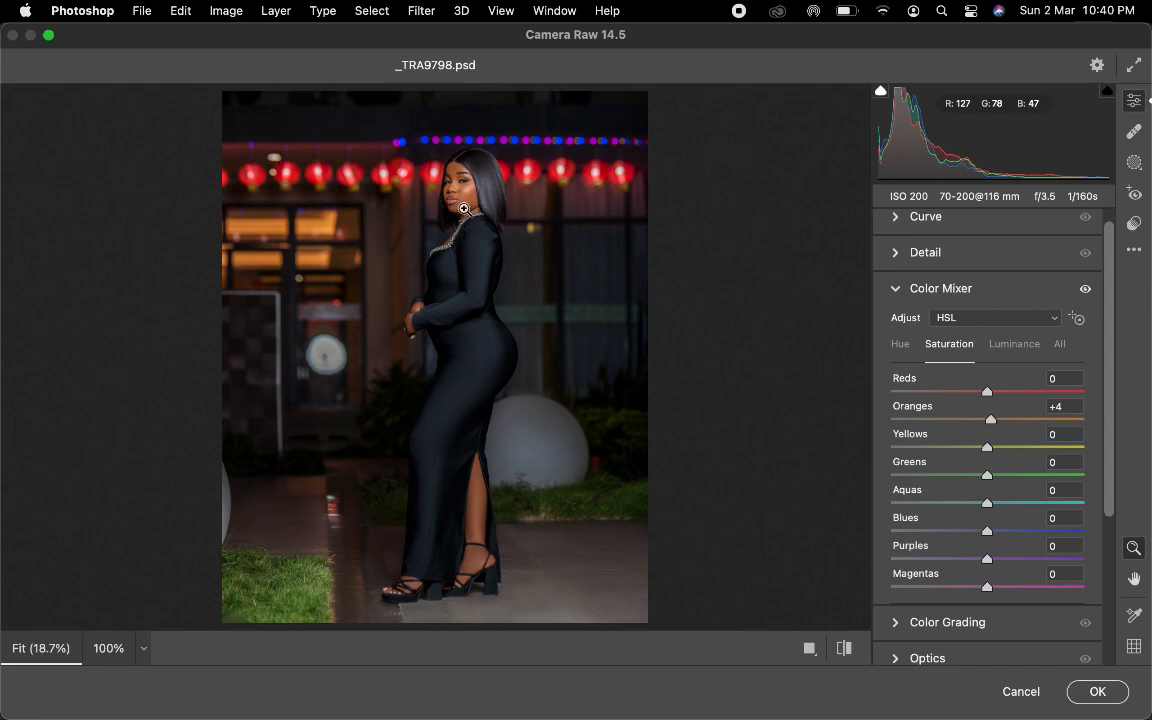
Set the Color Mixer saturation of Reds to +5, Yellows to +27 and Greens to +32.
{"action": "left_click_drag", "start_coordinate": [1024, 392], "coordinate": [1094, 411]}
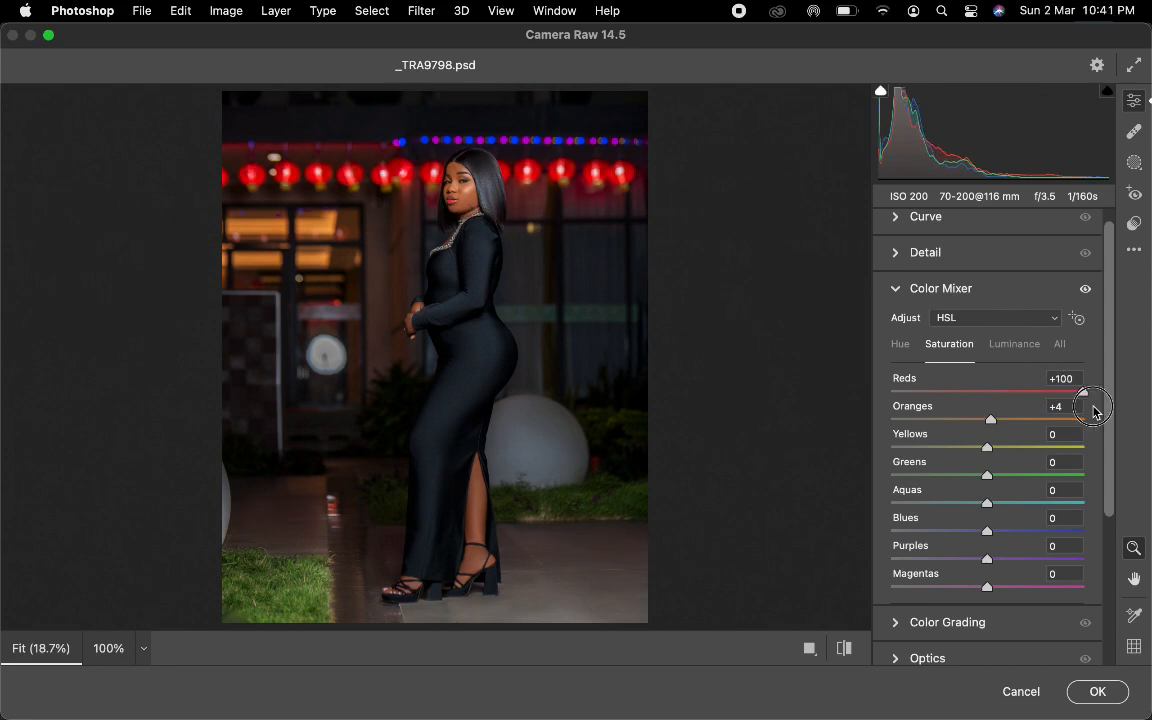
{"action": "left_click", "coordinate": [997, 392]}
{"action": "left_click_drag", "start_coordinate": [995, 400], "coordinate": [992, 401]}
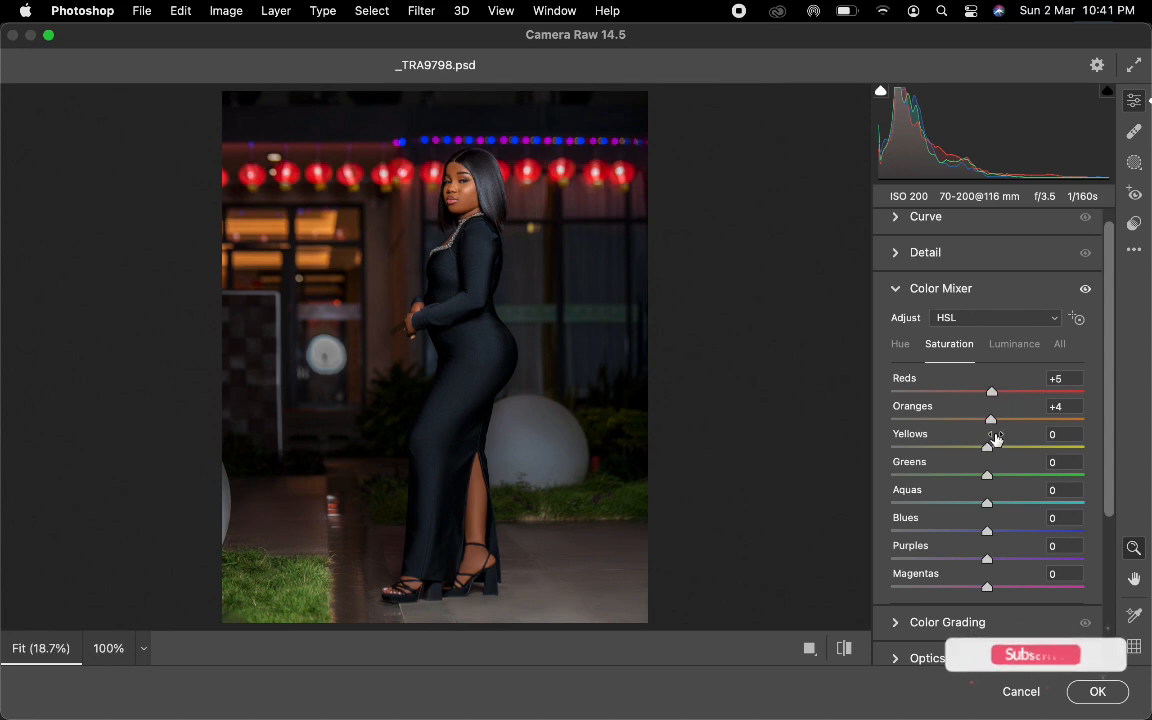
{"action": "left_click_drag", "start_coordinate": [1007, 451], "coordinate": [1018, 478]}
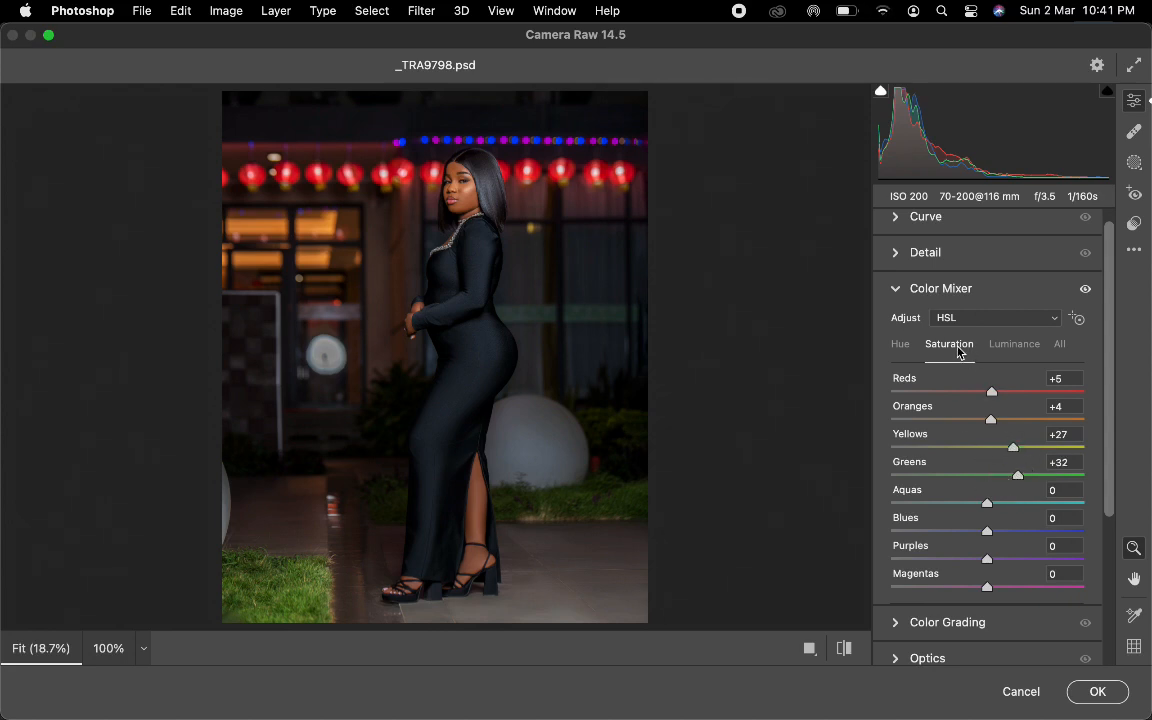
Shift the Oranges hue slightly toward red in the Color Mixer.
{"action": "left_click", "coordinate": [900, 345]}
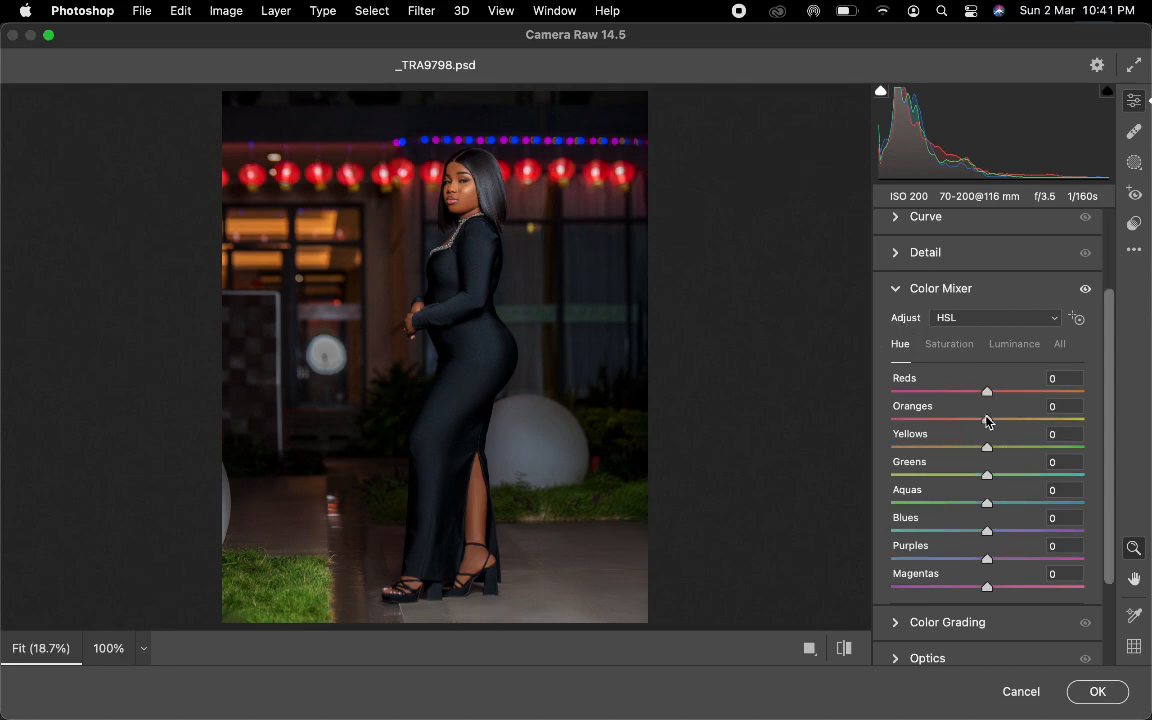
{"action": "left_click", "coordinate": [988, 424]}
{"action": "left_click_drag", "start_coordinate": [988, 424], "coordinate": [984, 425]}
{"action": "left_click", "coordinate": [912, 289]}
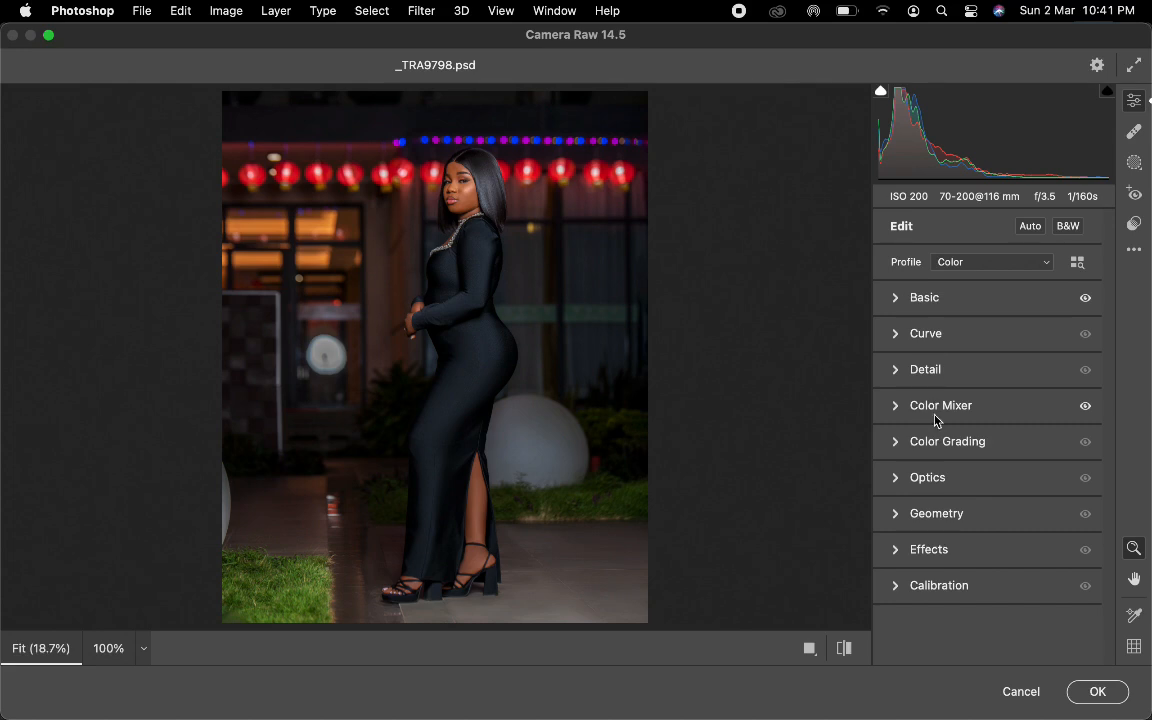
Darken the photo's edges with a Vignetting value of -13 in the Effects adjustments.
{"action": "left_click", "coordinate": [897, 552]}
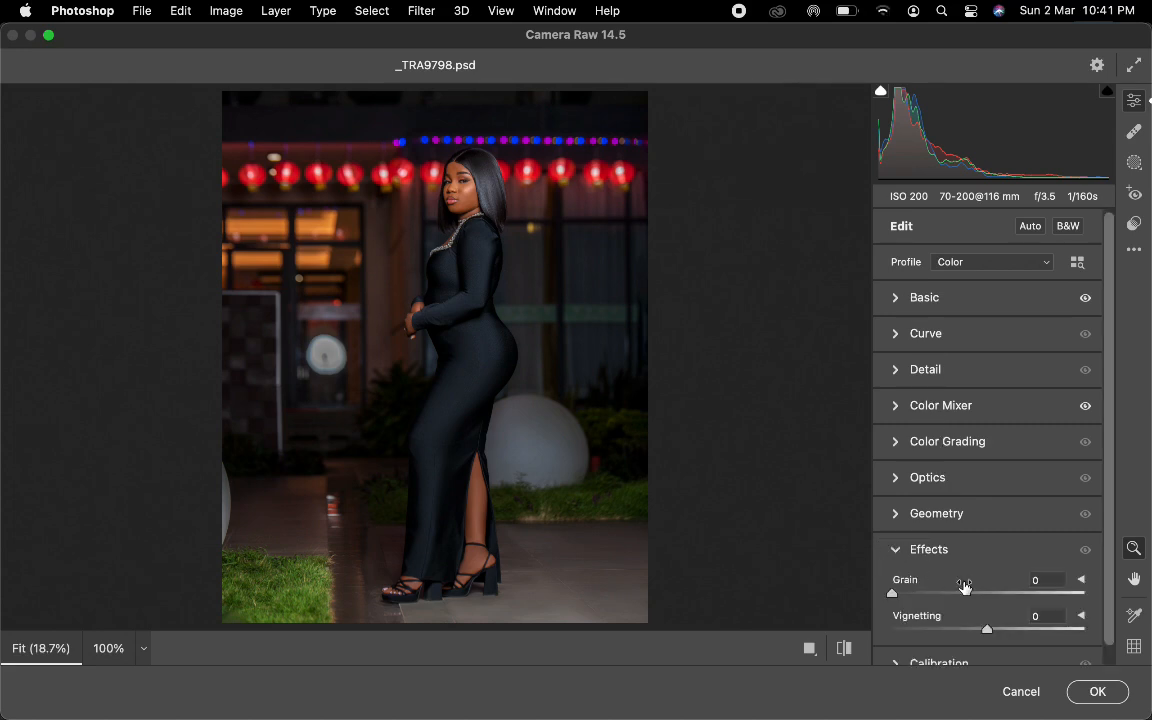
{"action": "left_click_drag", "start_coordinate": [985, 630], "coordinate": [974, 632]}
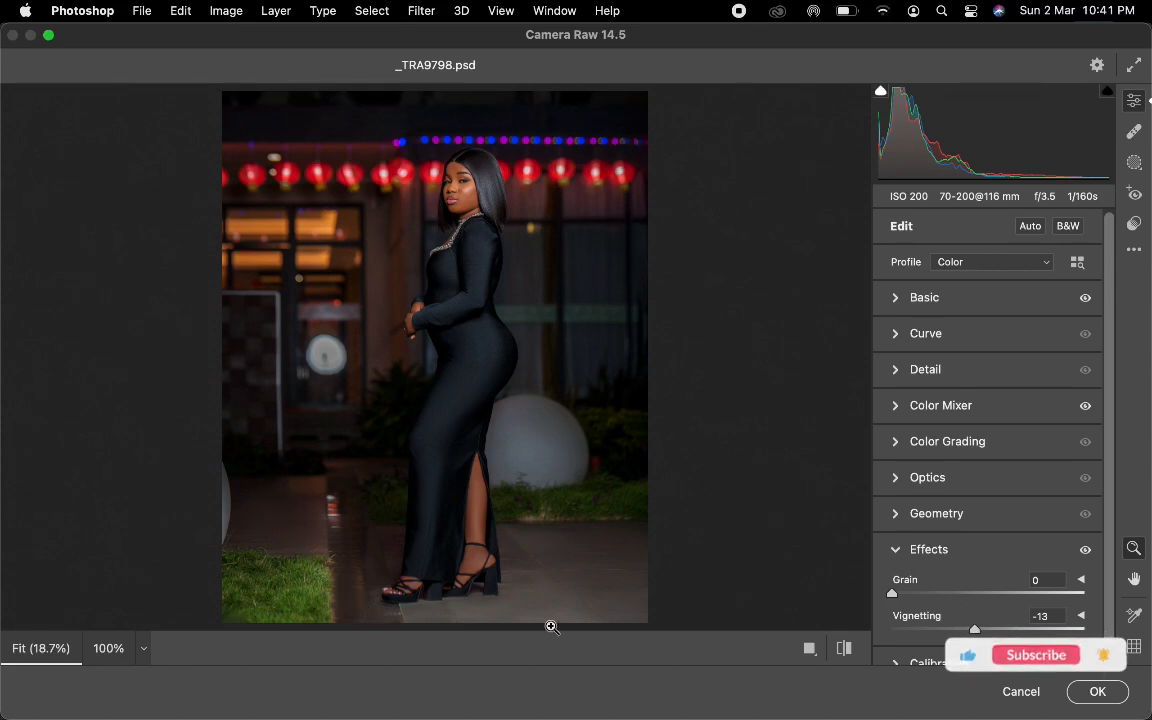
{"action": "left_click_drag", "start_coordinate": [973, 630], "coordinate": [751, 674]}
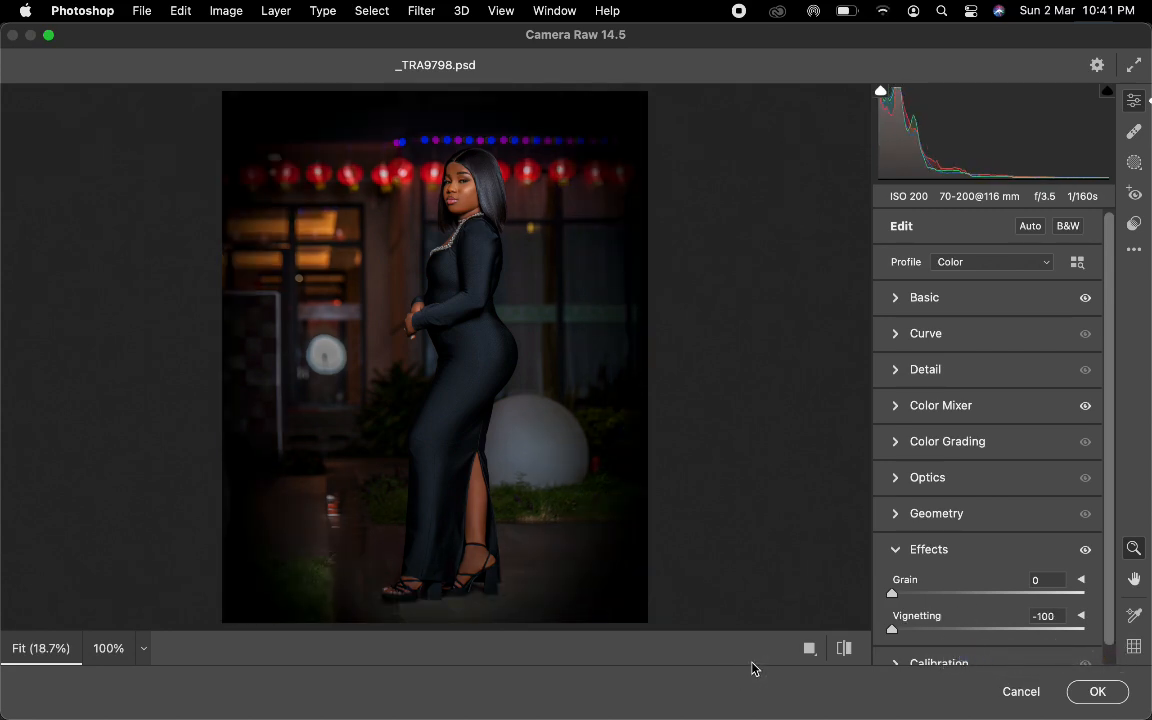
{"action": "key", "text": "super+z"}
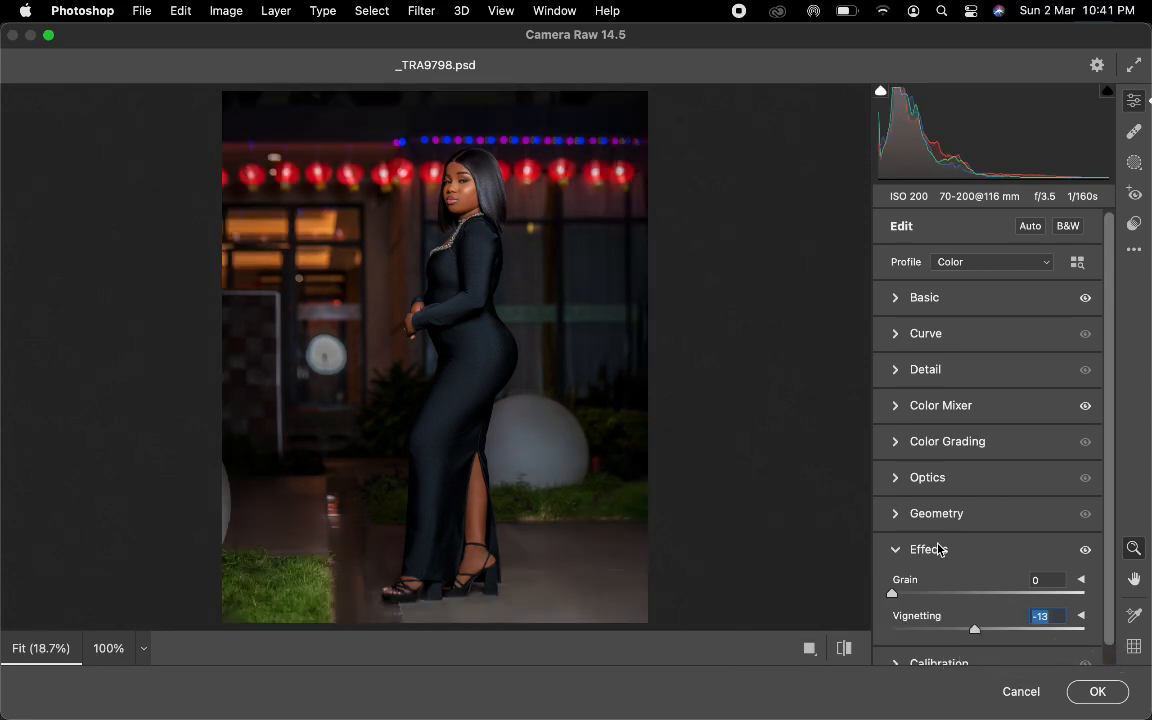
{"action": "left_click", "coordinate": [896, 559]}
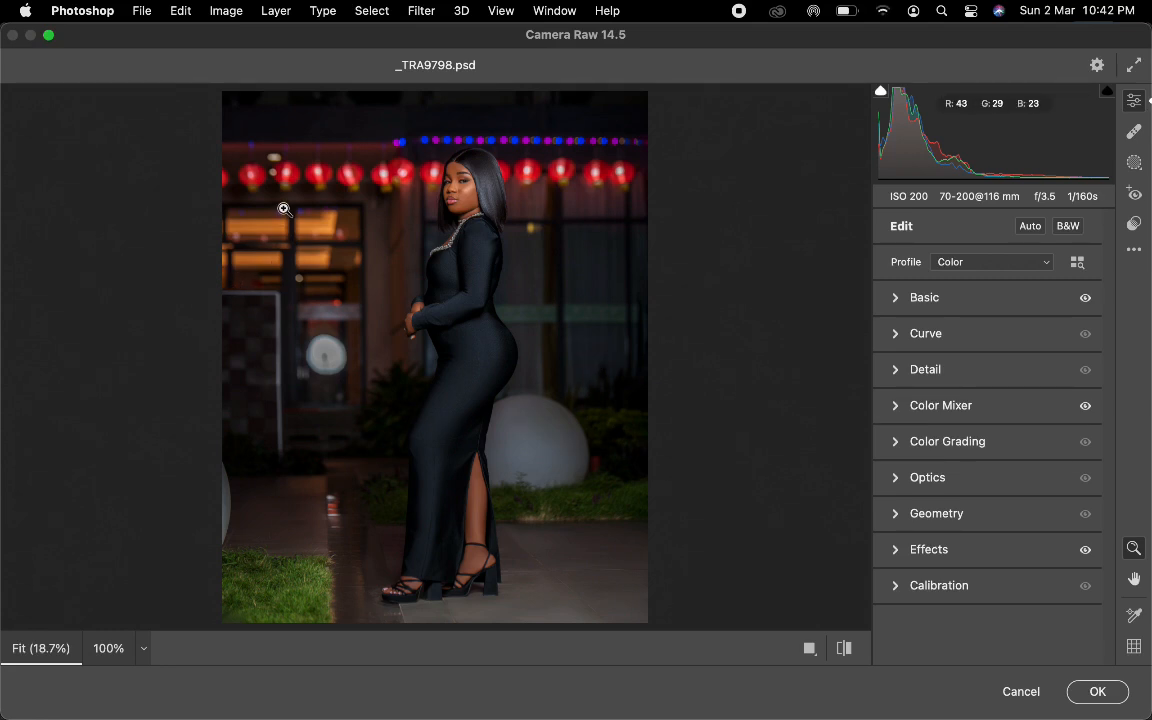
Check the exposure in a side-by-side before and after comparison and apply the Camera Raw adjustments to the duplicate layer.
{"action": "key", "text": "q"}
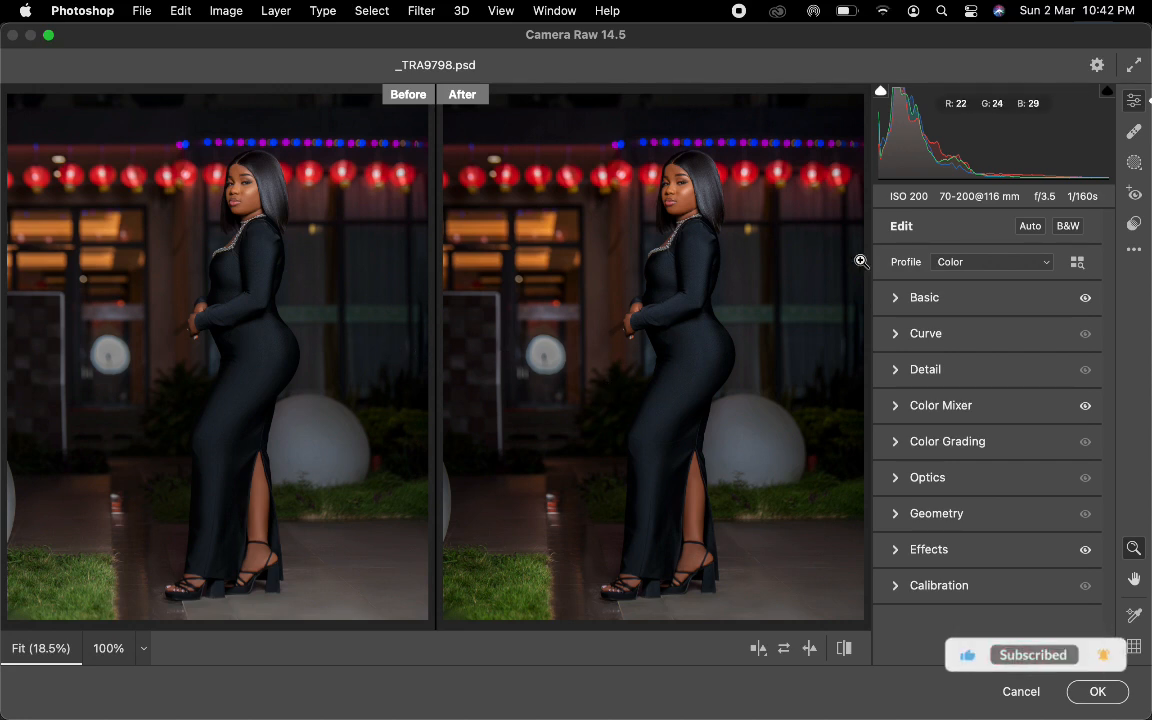
{"action": "left_click", "coordinate": [896, 298]}
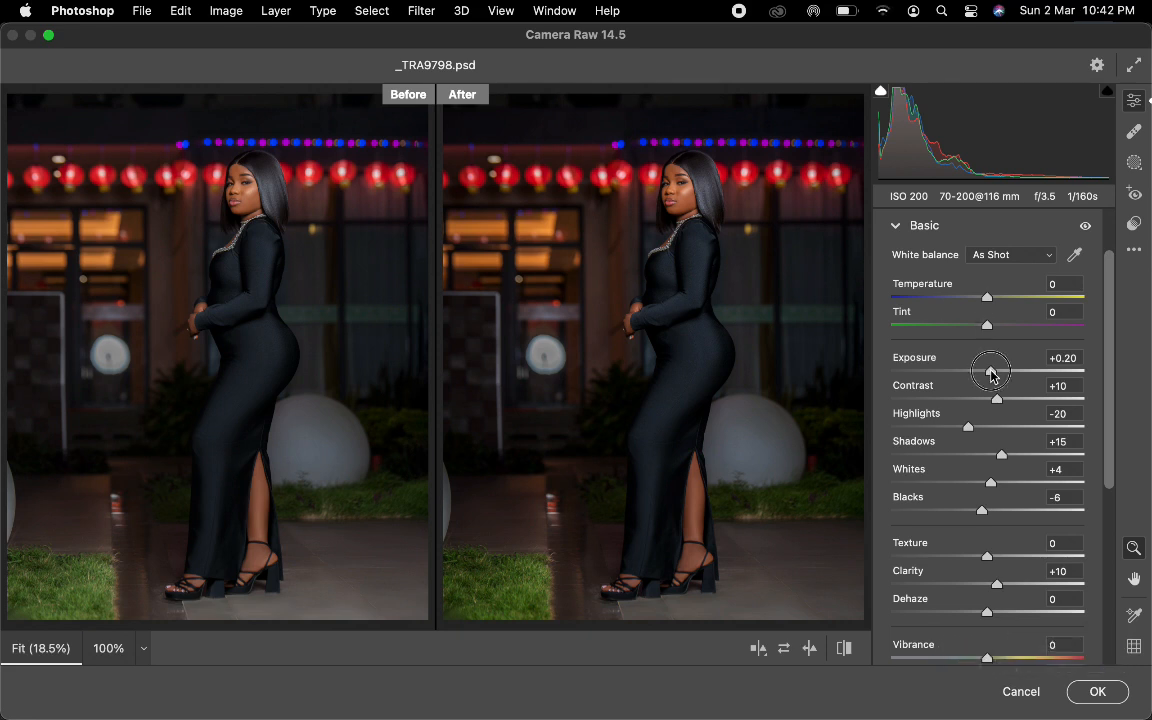
{"action": "left_click_drag", "start_coordinate": [990, 372], "coordinate": [991, 374]}
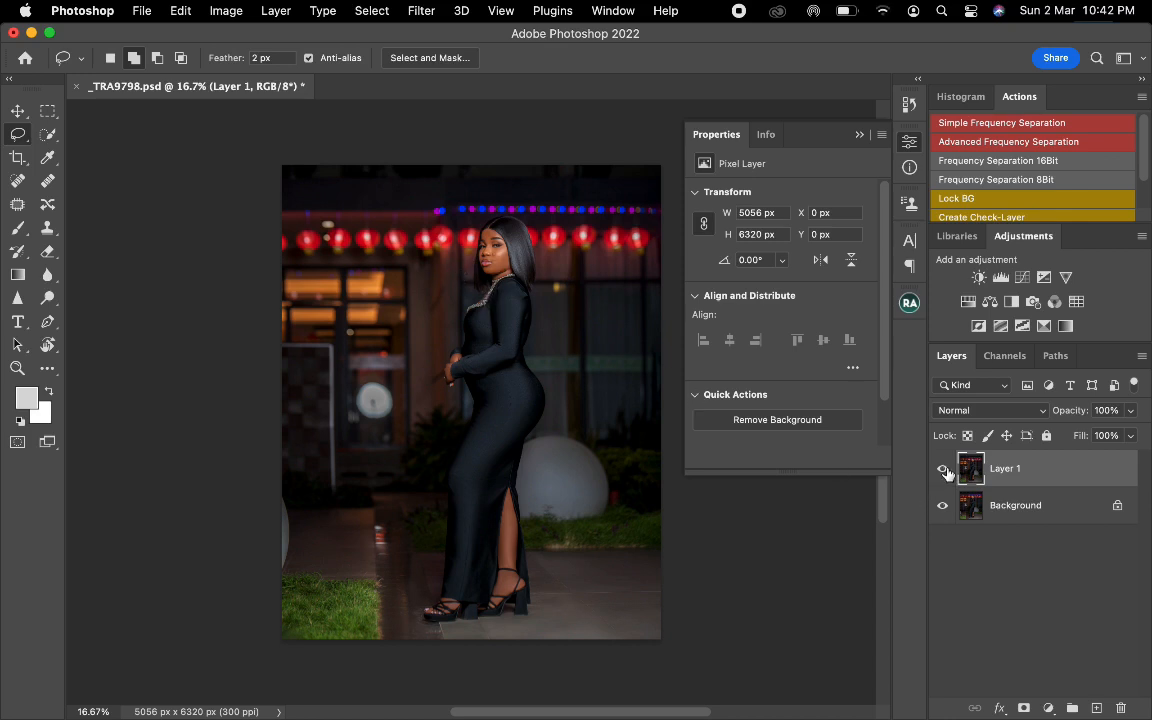
Enlarge the photo in the document window and collapse the floating Properties panel.
{"action": "key", "text": "super+0"}
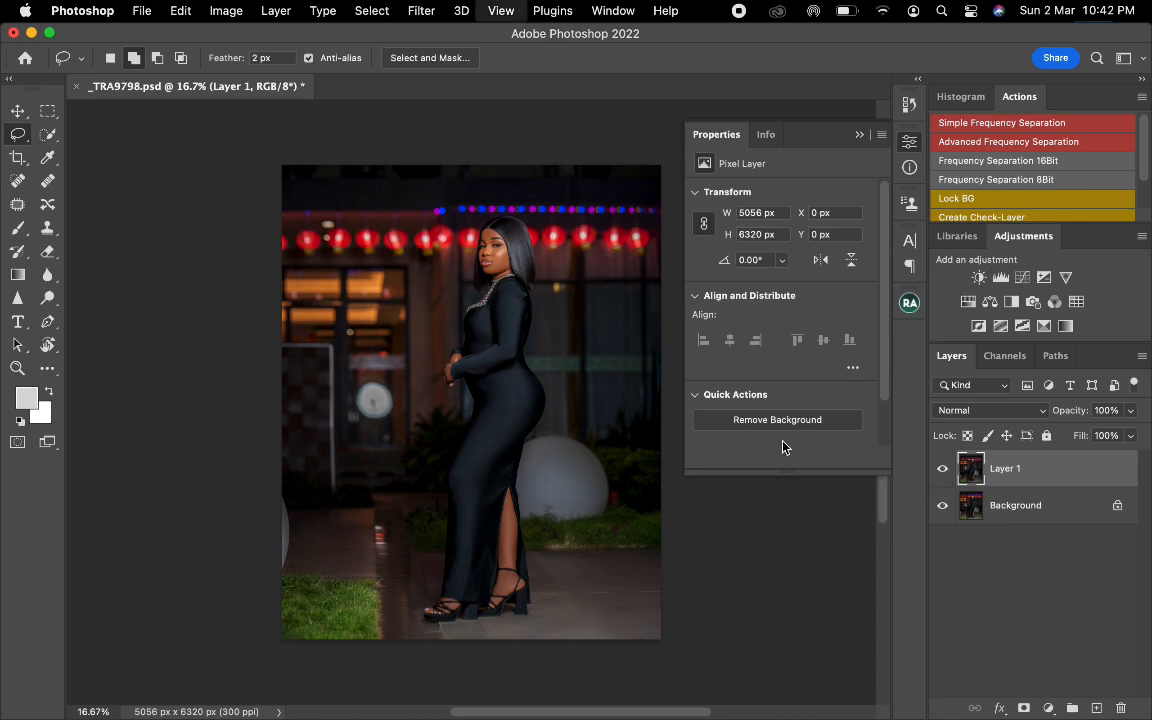
{"action": "left_click", "coordinate": [859, 134]}
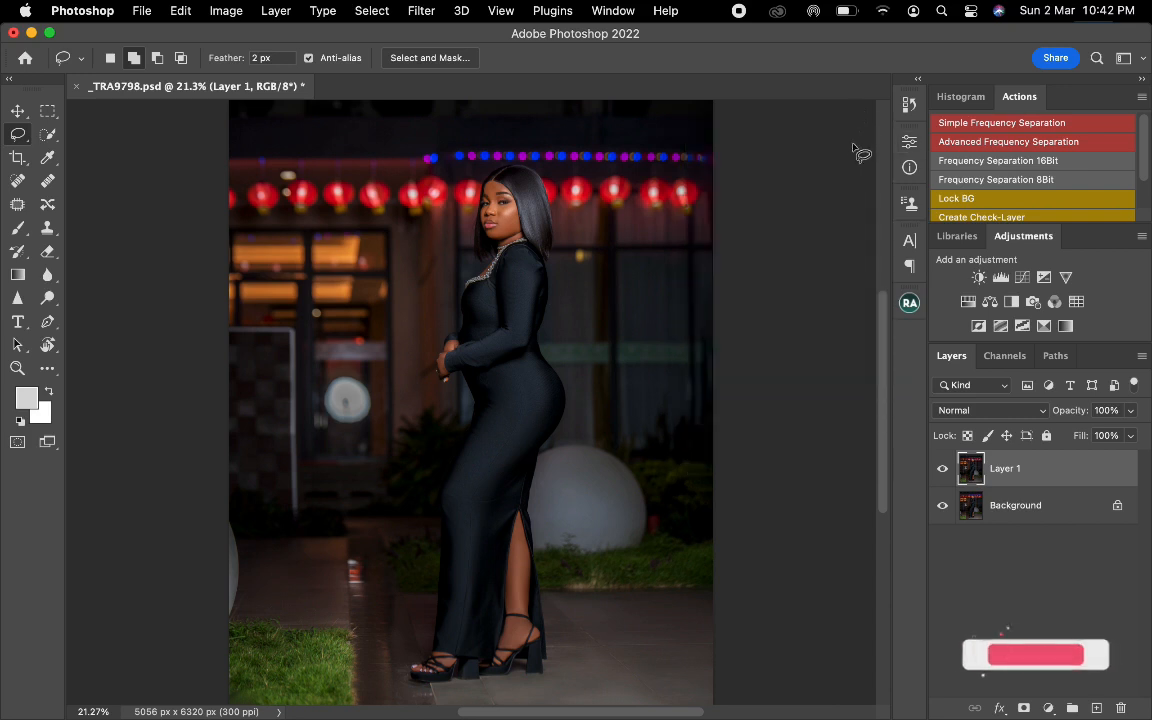